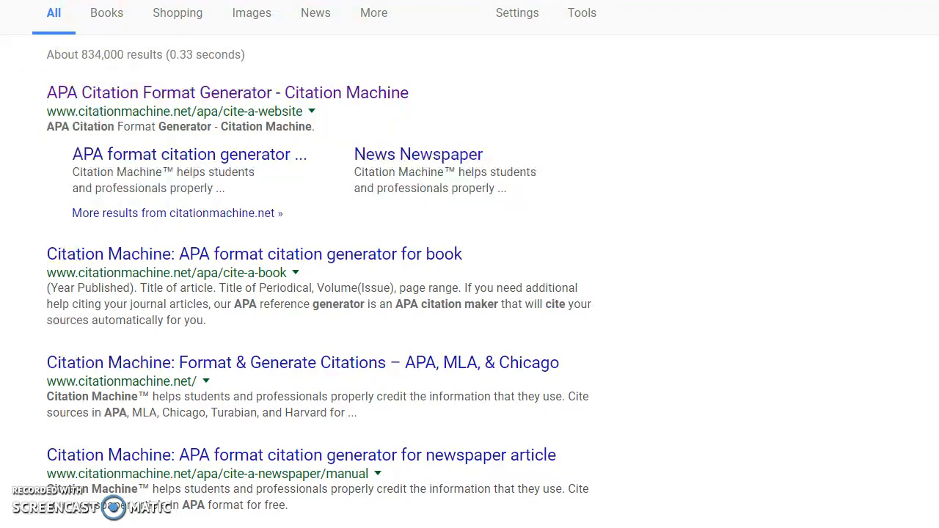
scroll(470, 264, "up", 1)
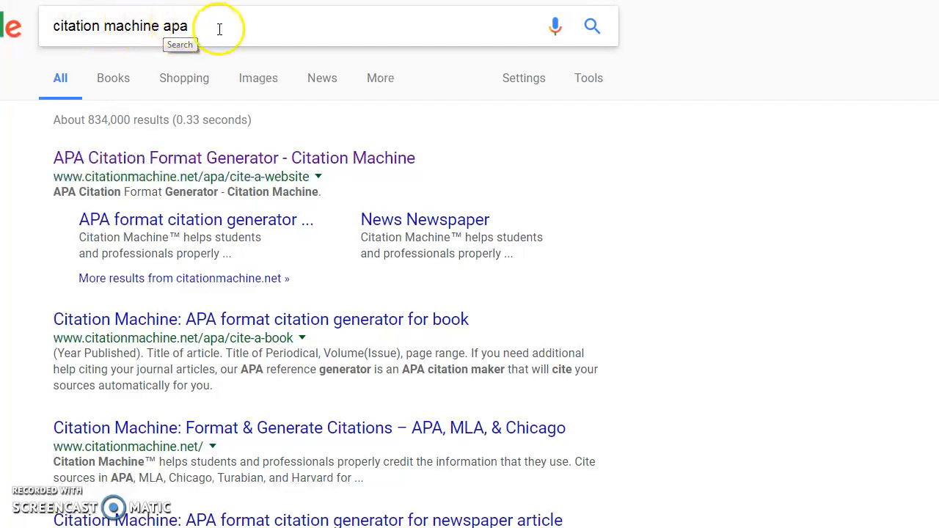
left_click(245, 163)
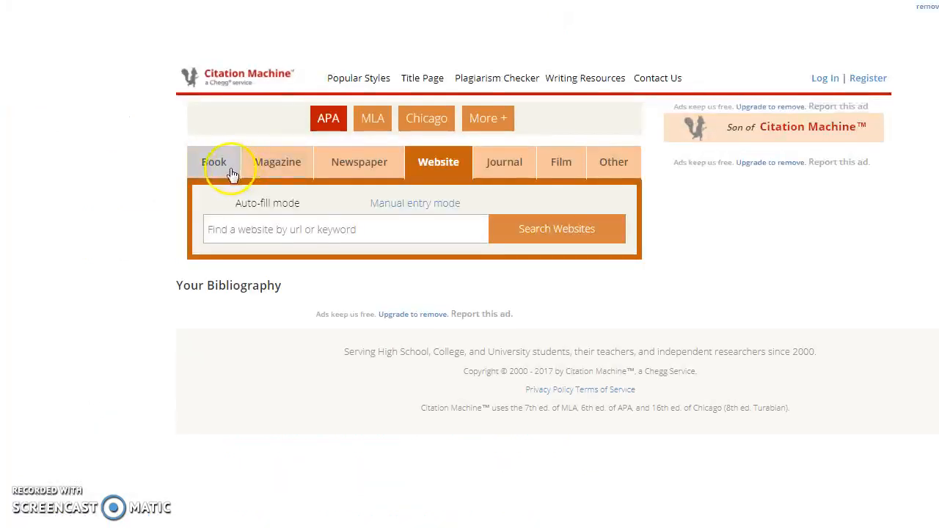
scroll(145, 205, "down", 1)
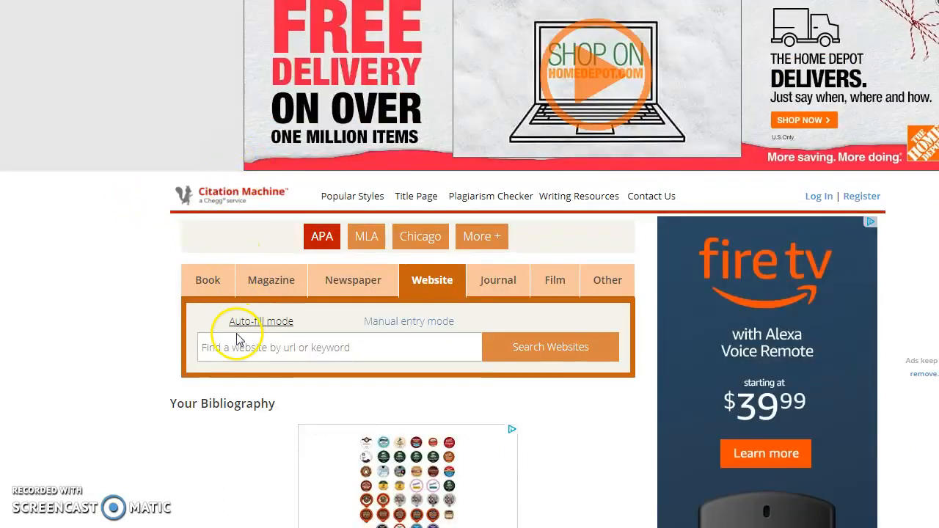
left_click(261, 348)
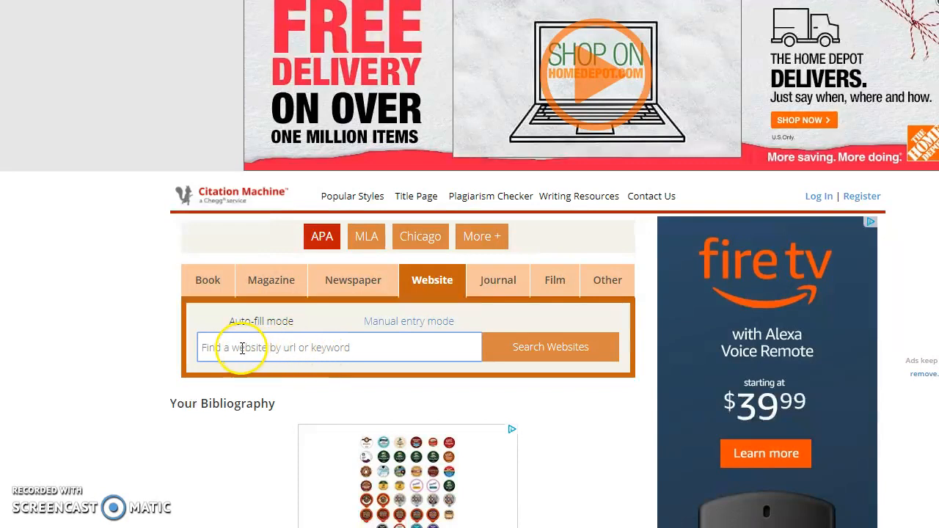
key("ctrl+v")
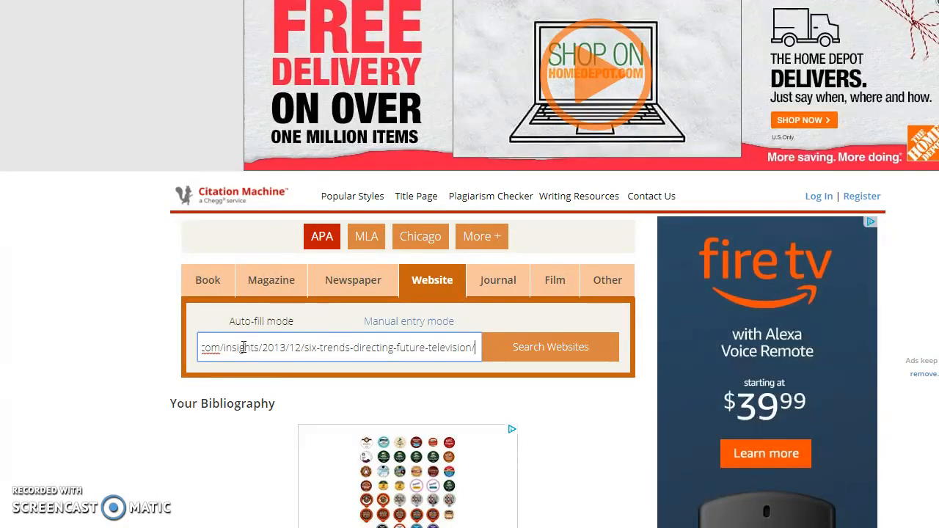
left_click(552, 356)
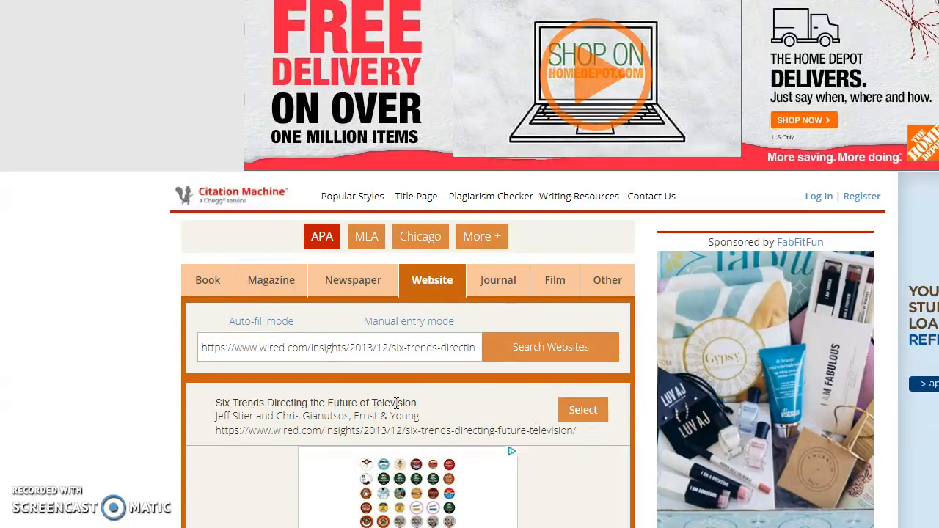
Select the article "Six Trends Directing the Future of Television", review the found citation data and continue to the final citation form.
left_click(357, 342)
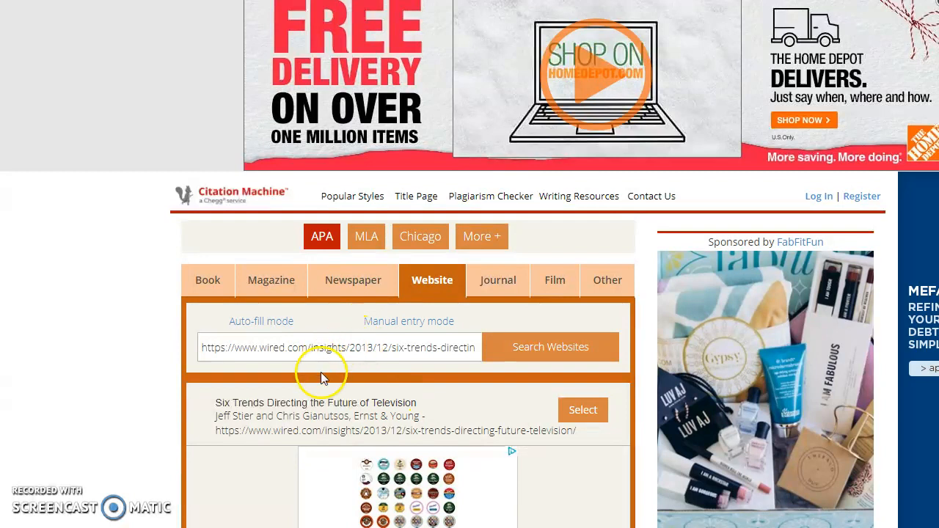
left_click(580, 411)
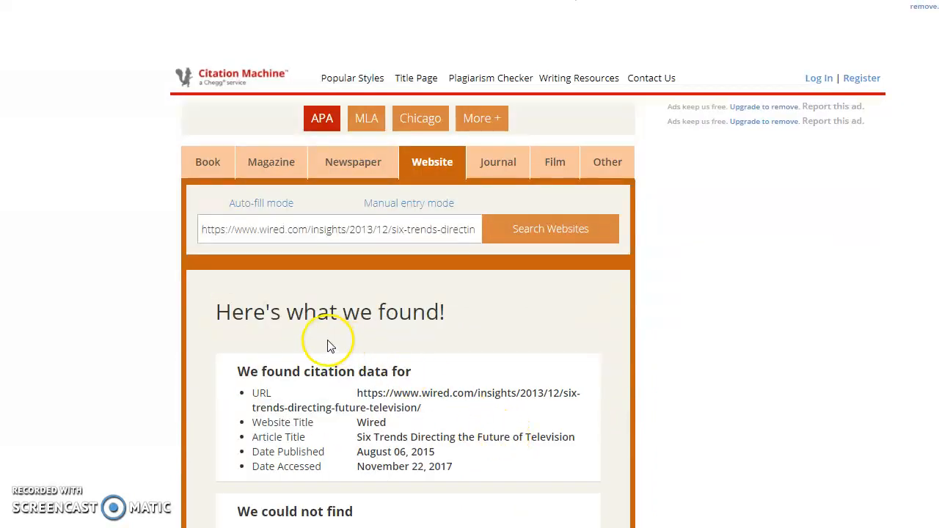
scroll(321, 340, "down", 1)
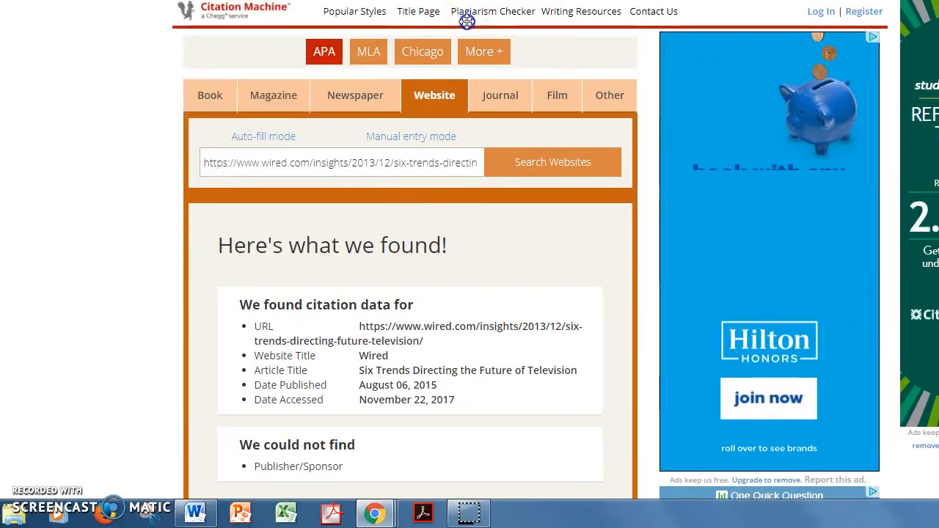
scroll(469, 264, "down", 1)
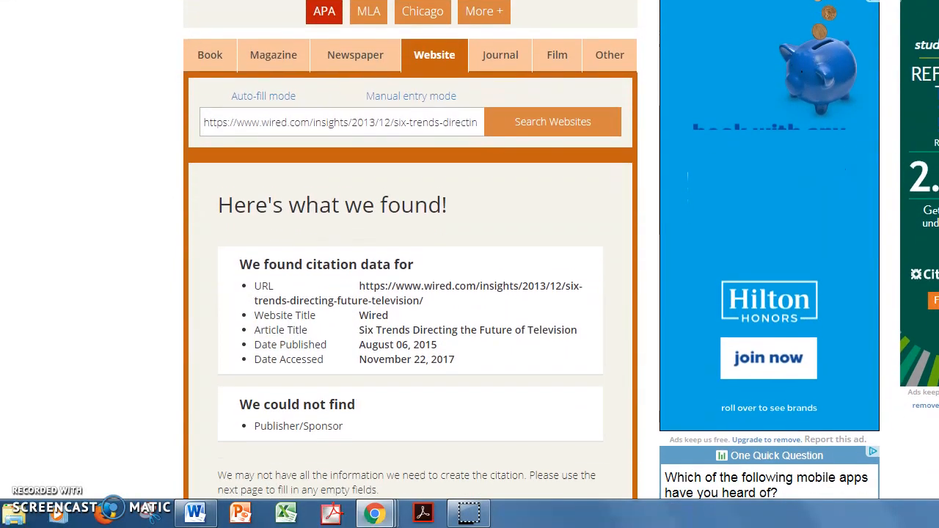
scroll(470, 265, "up", 1)
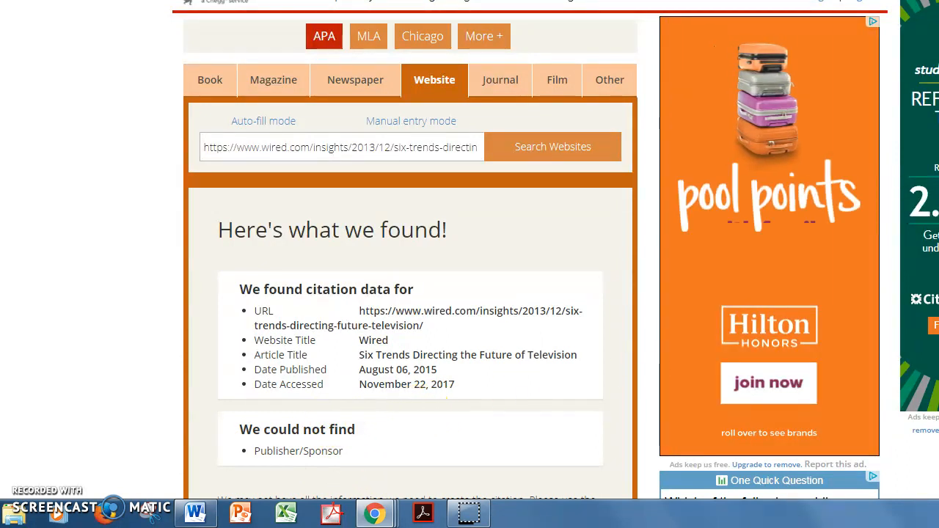
scroll(411, 293, "down", 3)
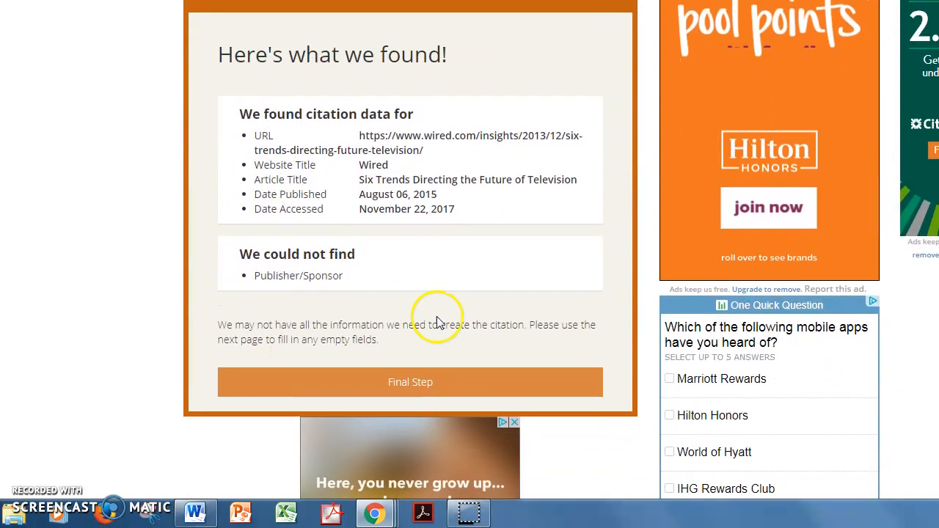
left_click(379, 383)
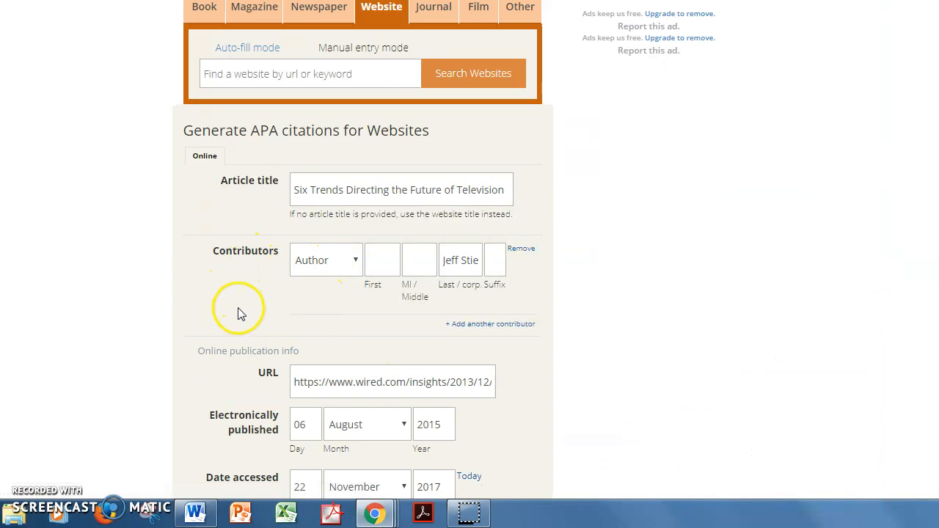
Review the citation form and cut the combined author text out of the first contributor's last-name field.
scroll(220, 227, "down", 1)
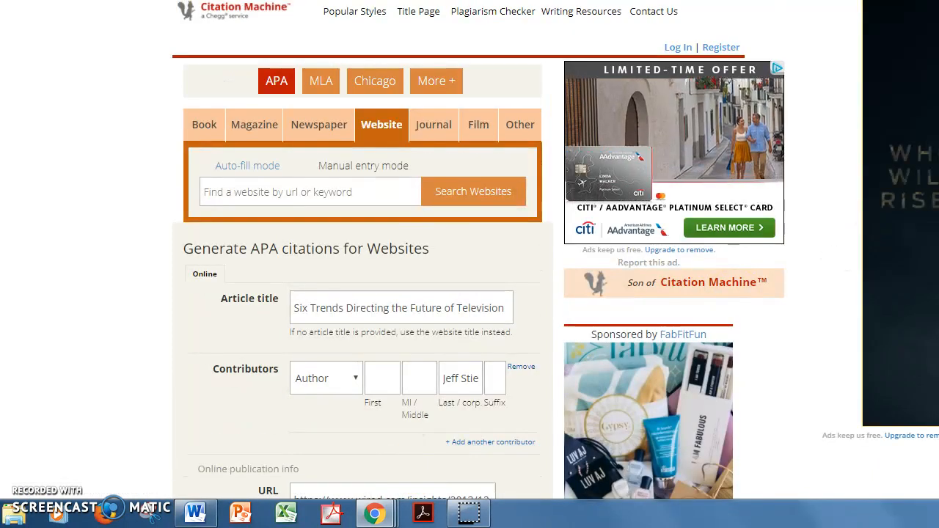
scroll(470, 264, "down", 1)
scroll(469, 264, "down", 3)
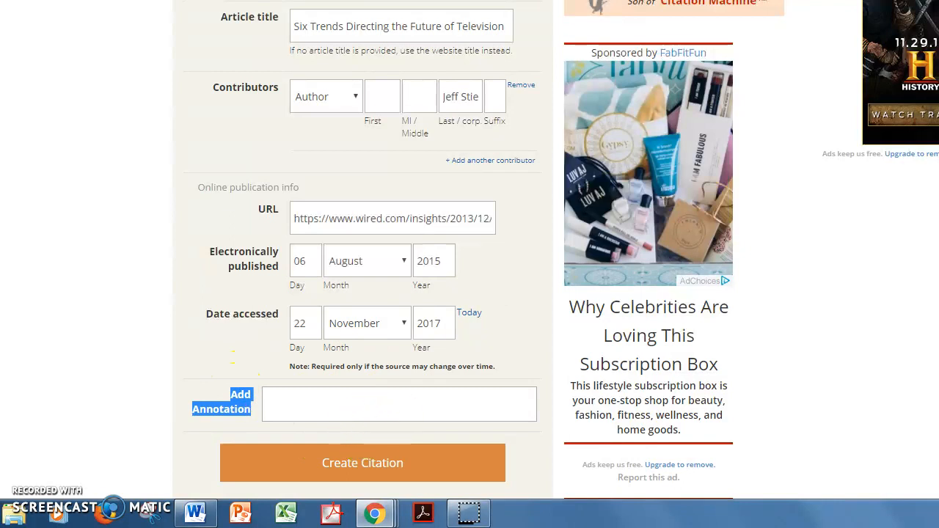
scroll(470, 265, "up", 3)
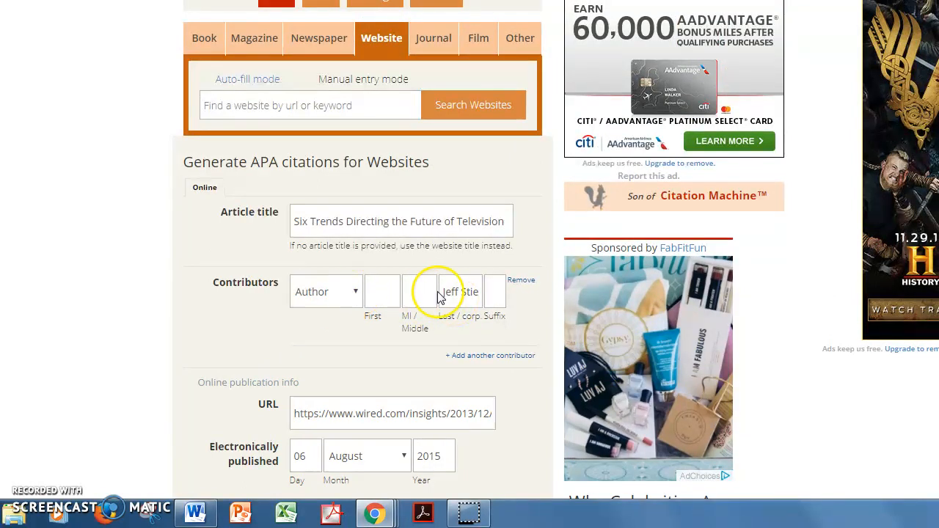
left_click_drag(444, 291, 476, 293)
left_click_drag(535, 345, 444, 305)
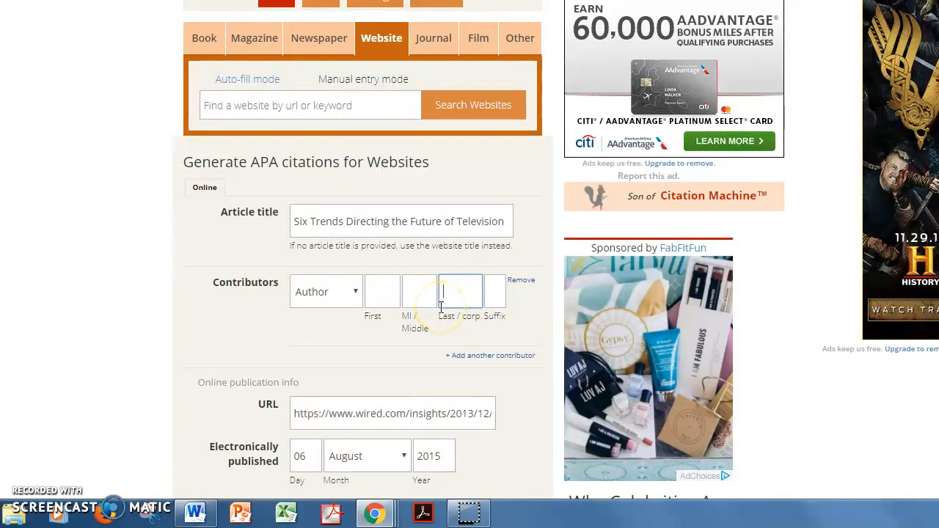
Switch to Word, paste the cut author text on the document's last page, and return to the citation form in Chrome.
left_click(198, 514)
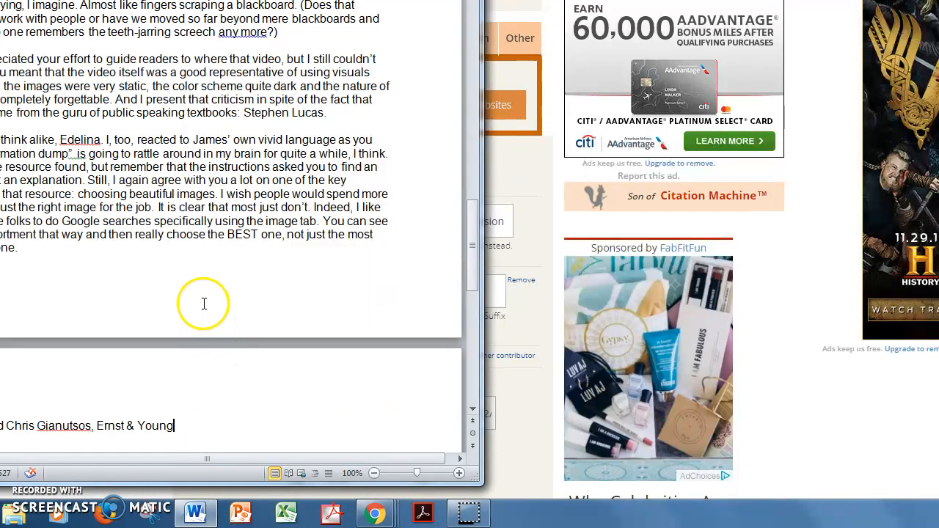
left_click(241, 418)
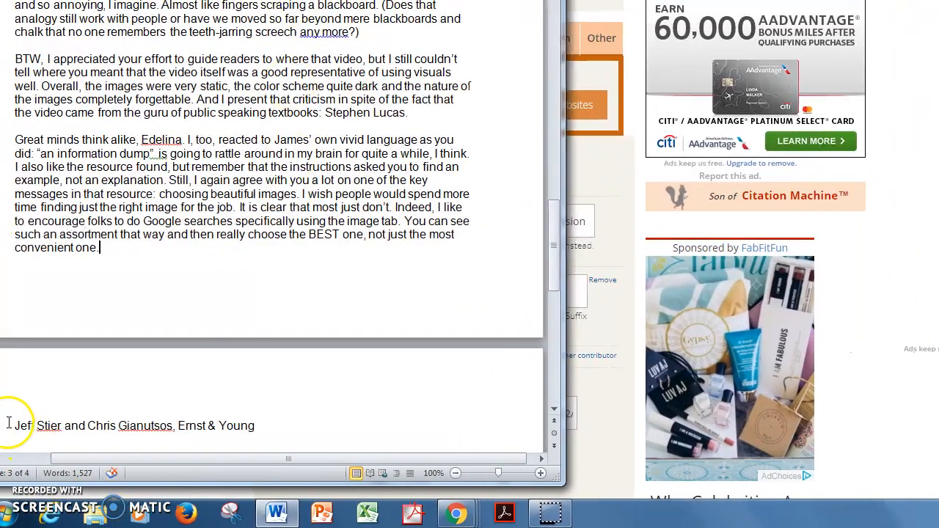
left_click_drag(8, 423, 342, 436)
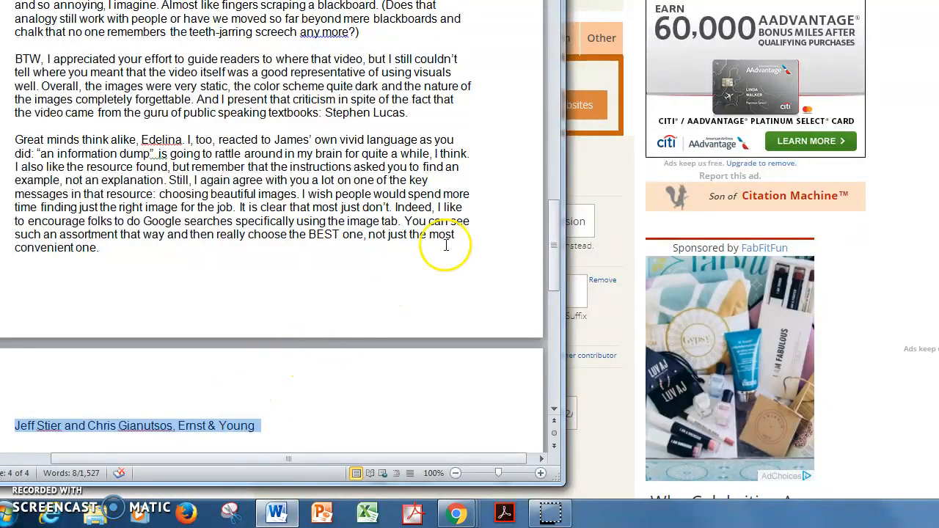
left_click(872, 275)
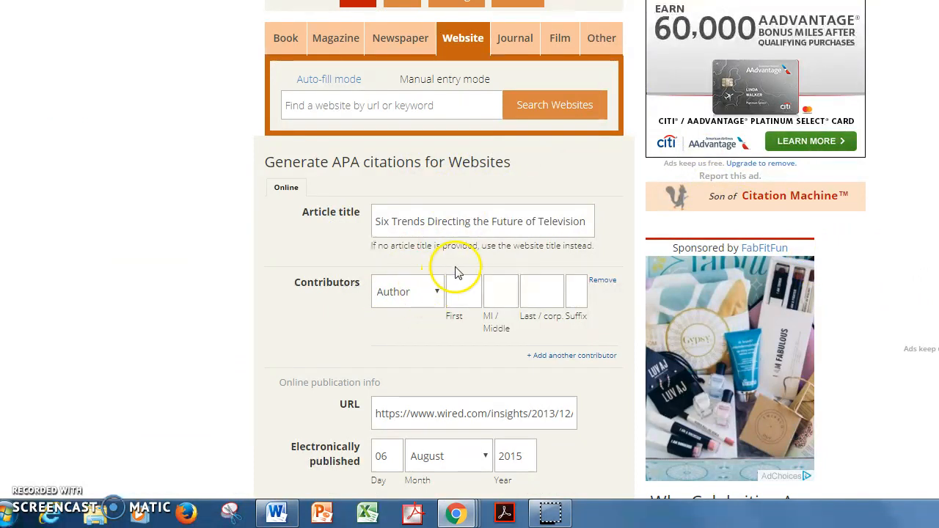
Copy the first author's name from the Word document and split it between the first contributor's first-name and last-name fields.
left_click(277, 514)
left_click(88, 426)
left_click_drag(16, 426, 62, 432)
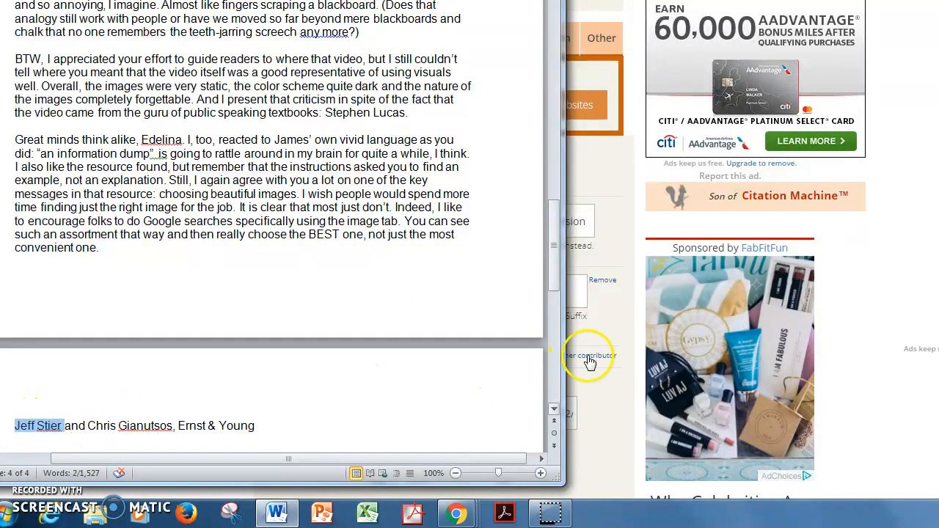
left_click(591, 389)
left_click(465, 303)
type("Stier")
left_click_drag(463, 293, 563, 336)
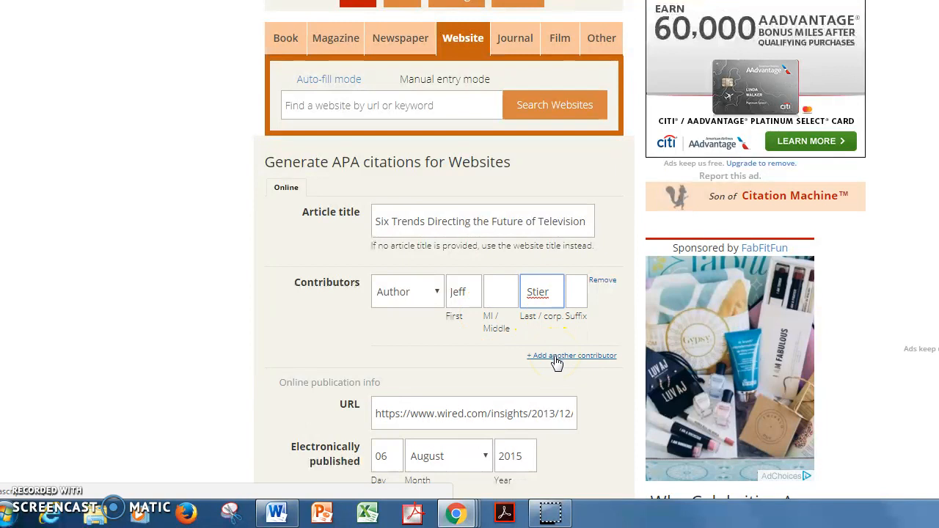
Add a second contributor to the citation form and copy the second author's name from the Word document.
left_click(556, 359)
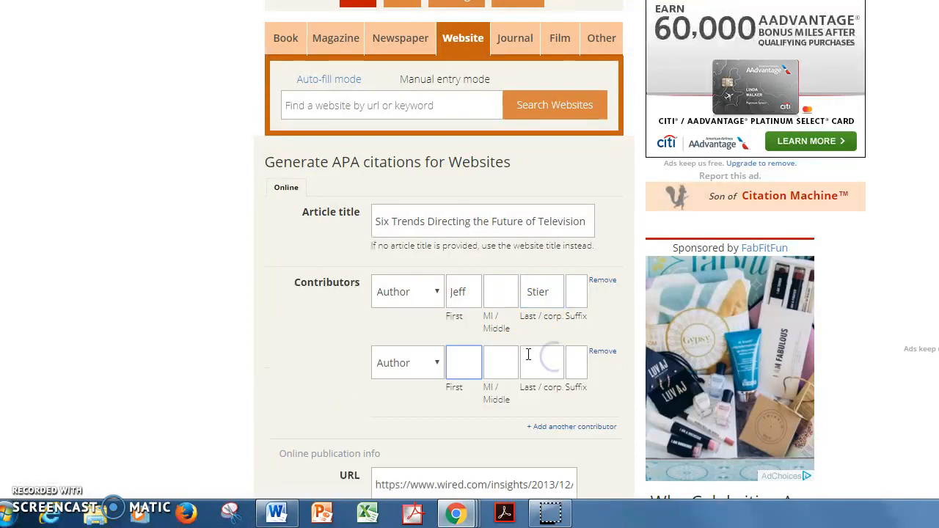
left_click(277, 512)
left_click(107, 412)
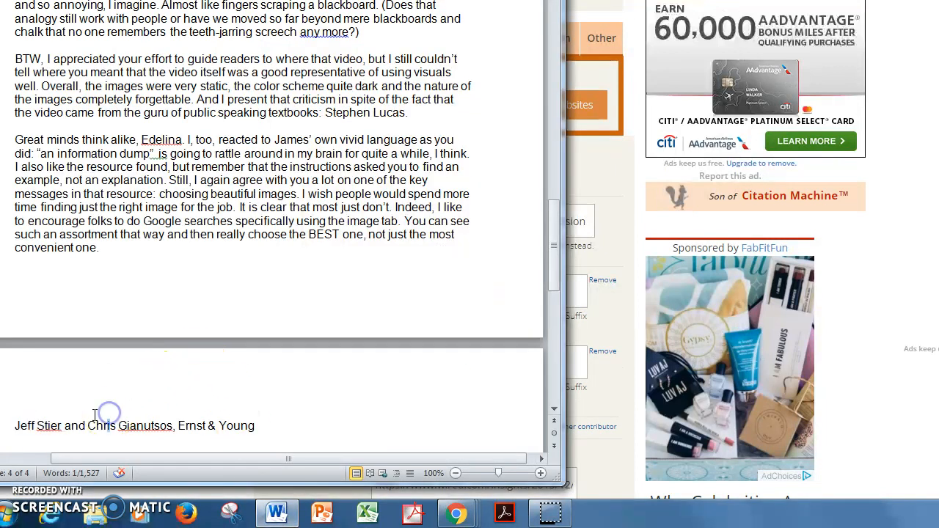
left_click_drag(86, 425, 169, 429)
left_click_drag(88, 426, 153, 429)
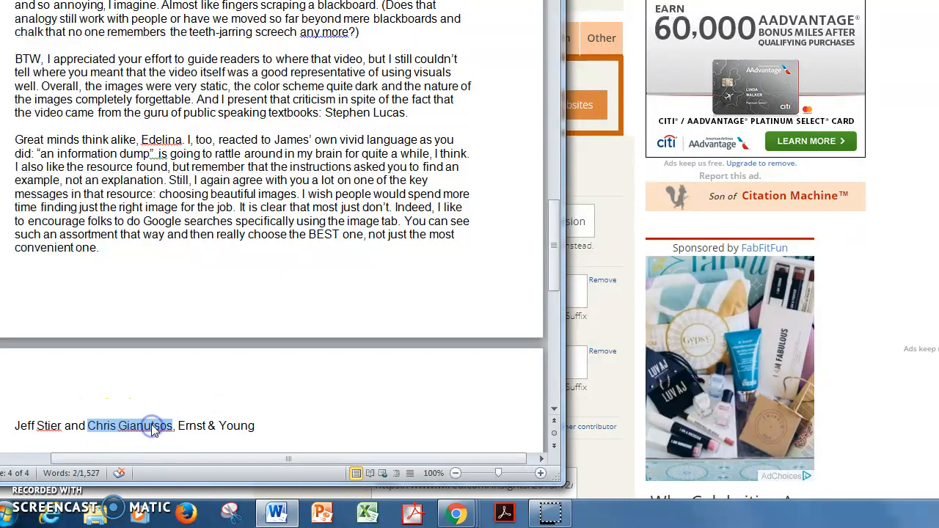
Enter the second author's name in the second contributor row, split between the first-name and last-name fields.
left_click(629, 403)
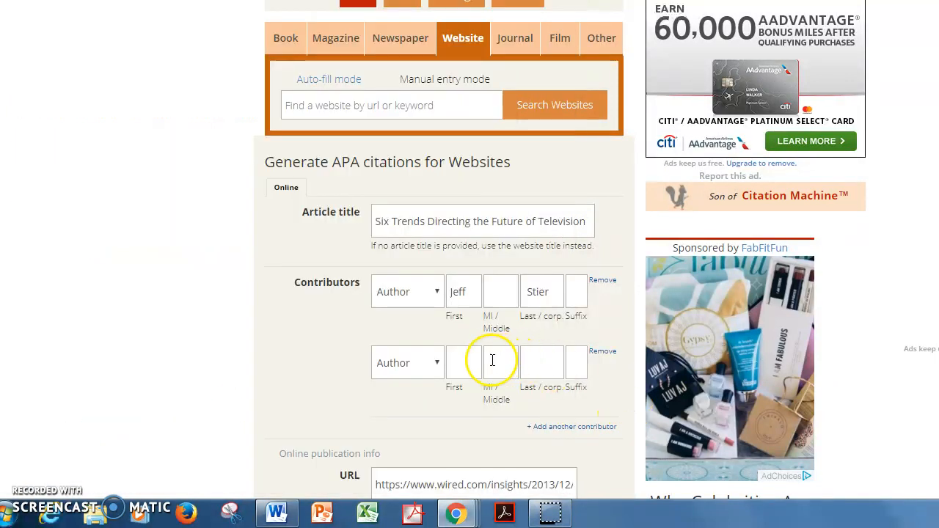
left_click(463, 365)
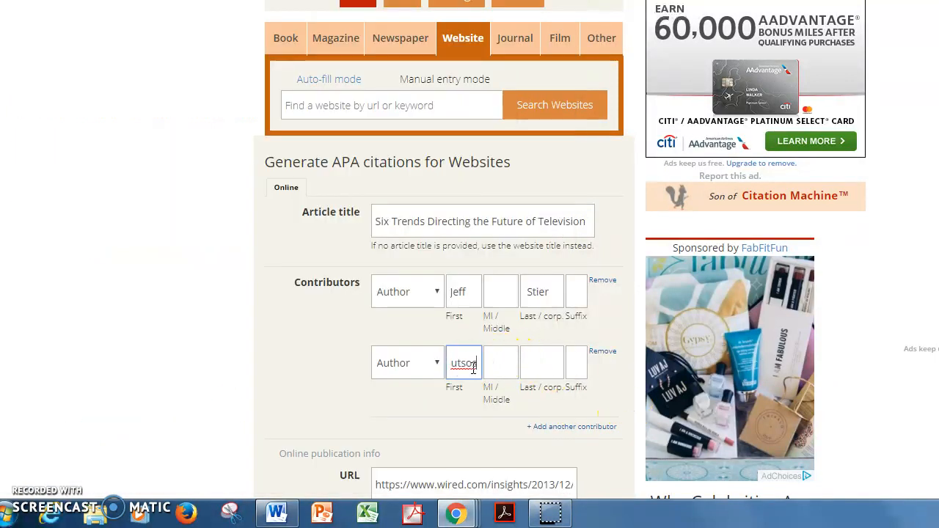
mouse_move(477, 365)
left_mouse_down()
mouse_move(444, 366)
mouse_move(470, 367)
left_mouse_up()
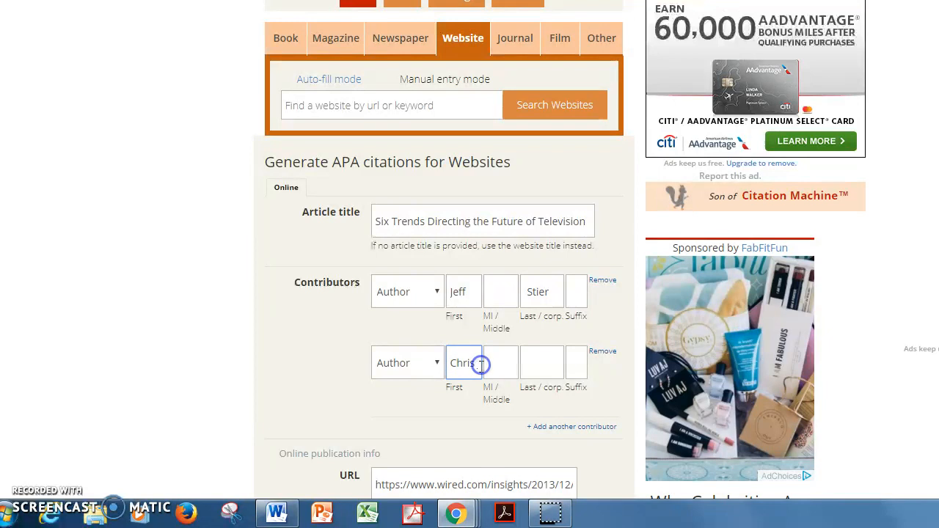
left_click(478, 371)
left_click_drag(477, 364, 500, 364)
left_click(514, 362)
left_click(533, 362)
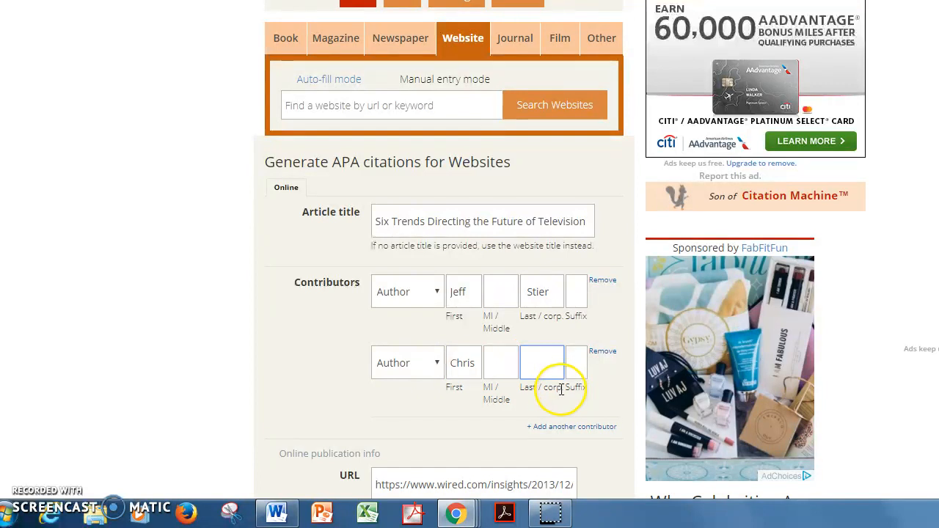
type("Gianutsos")
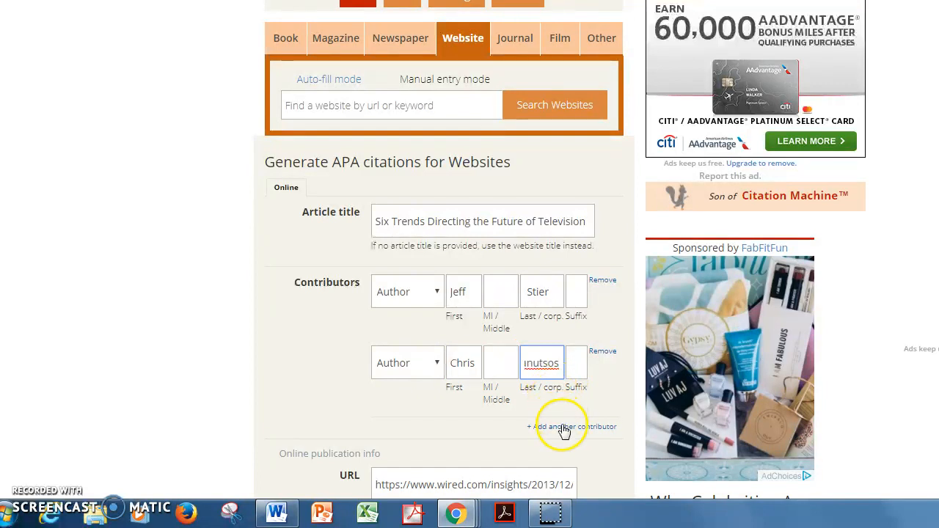
Add a third contributor to the citation form and cut "Ernst & Young" from the author line in the Word document.
left_click(561, 428)
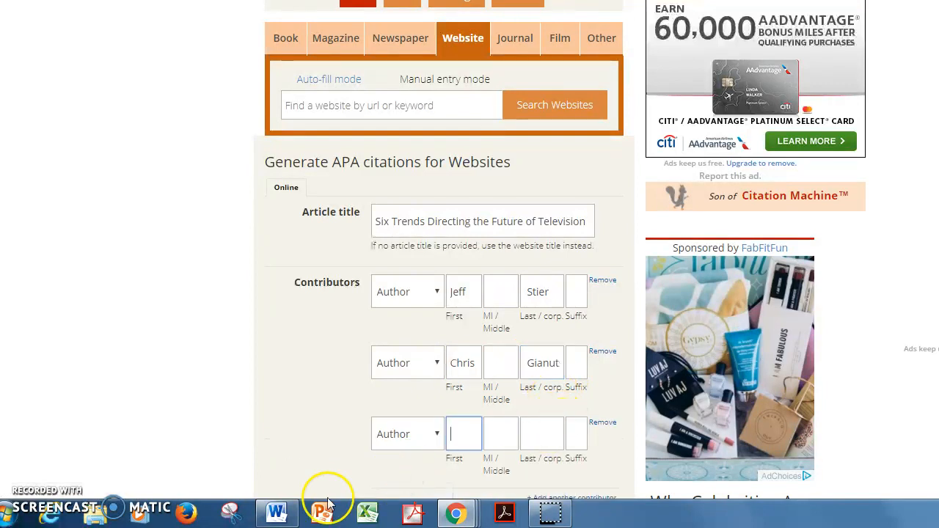
left_click(276, 513)
left_click(197, 416)
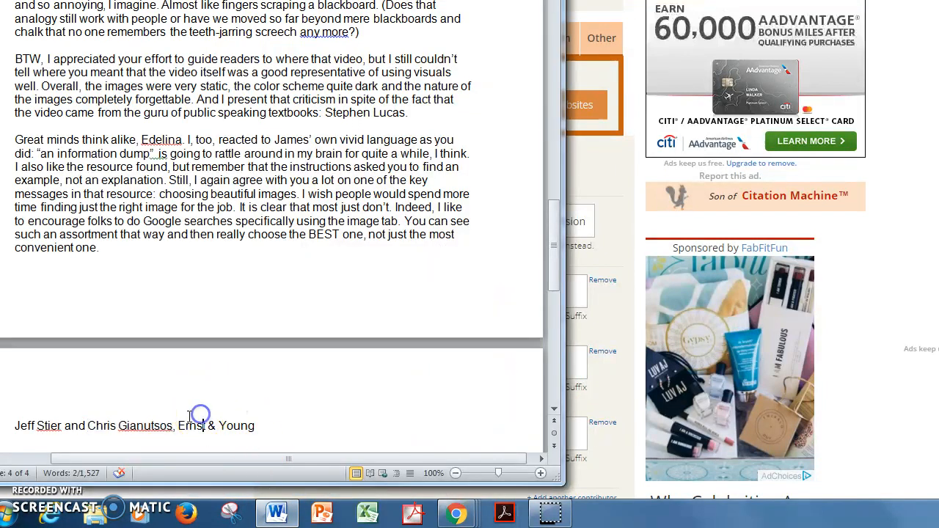
left_click_drag(211, 426, 239, 429)
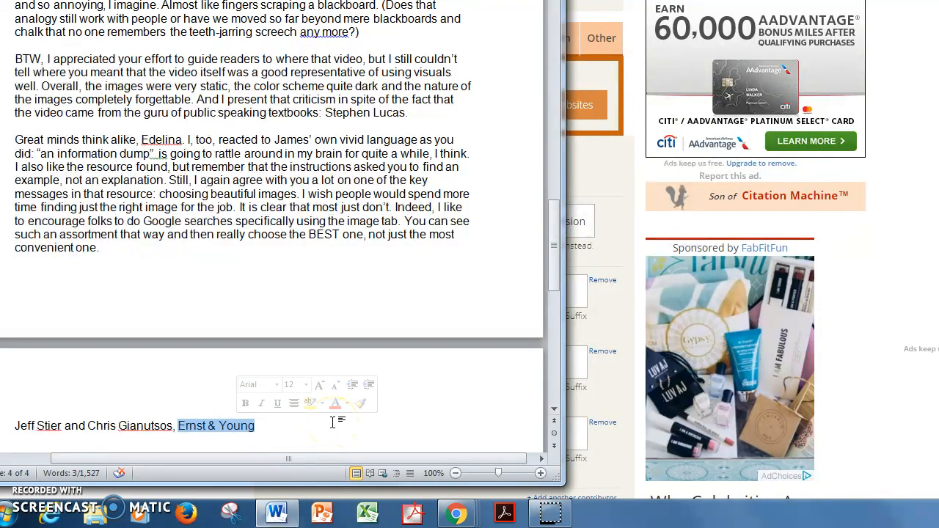
key("Delete")
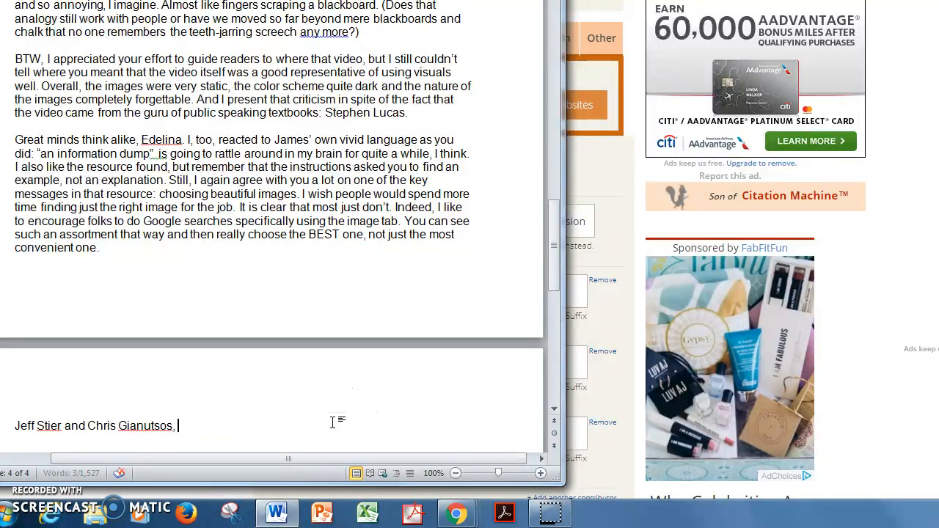
Return to the citation form and remove the empty third contributor.
left_click(621, 399)
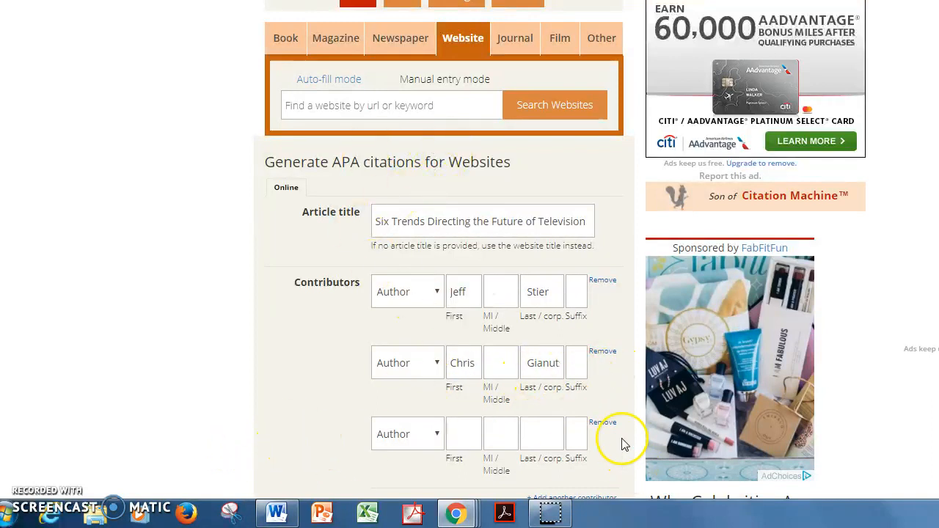
left_click(605, 426)
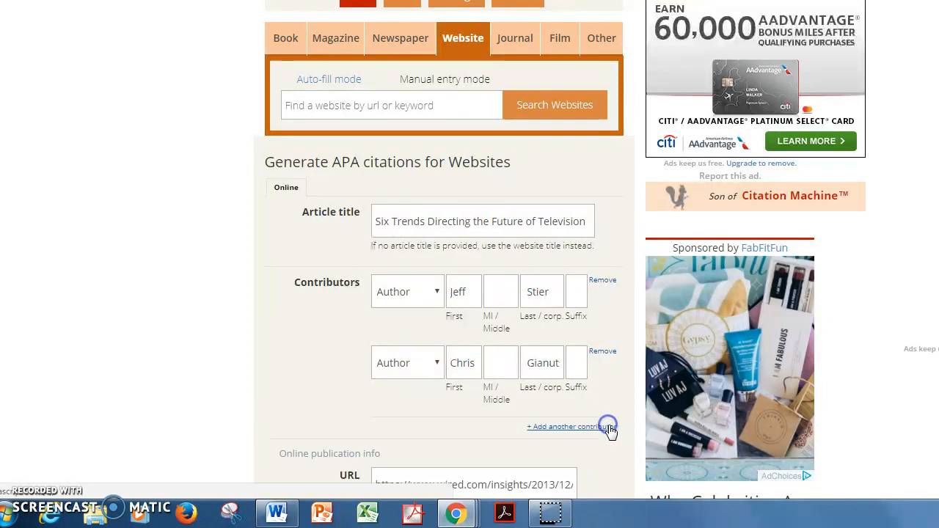
Review the contributors, URL, electronic publication date and access date in the website citation form.
scroll(301, 356, "down", 2)
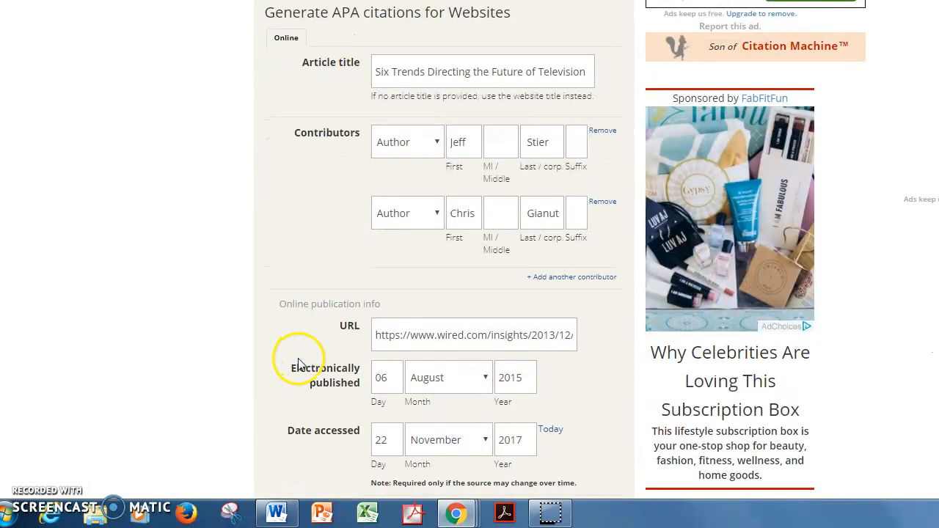
scroll(298, 363, "down", 3)
scroll(297, 326, "up", 1)
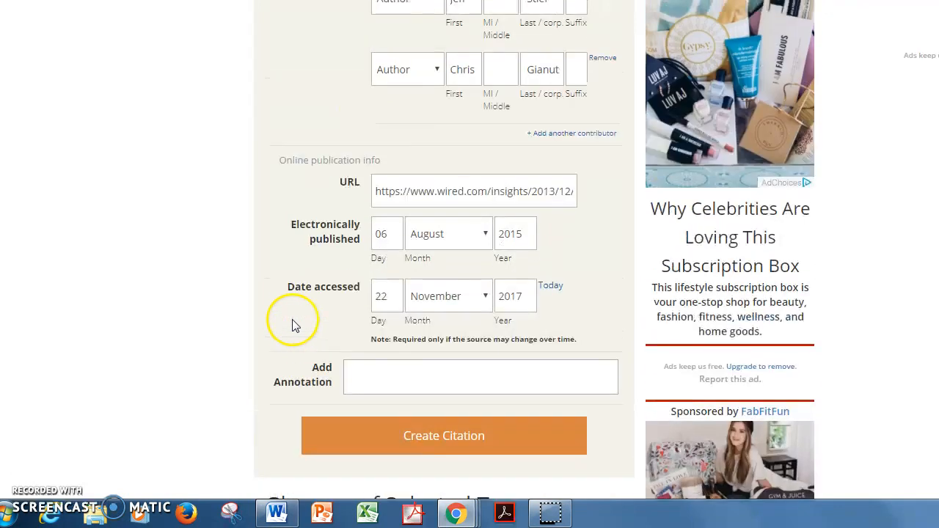
scroll(292, 325, "up", 3)
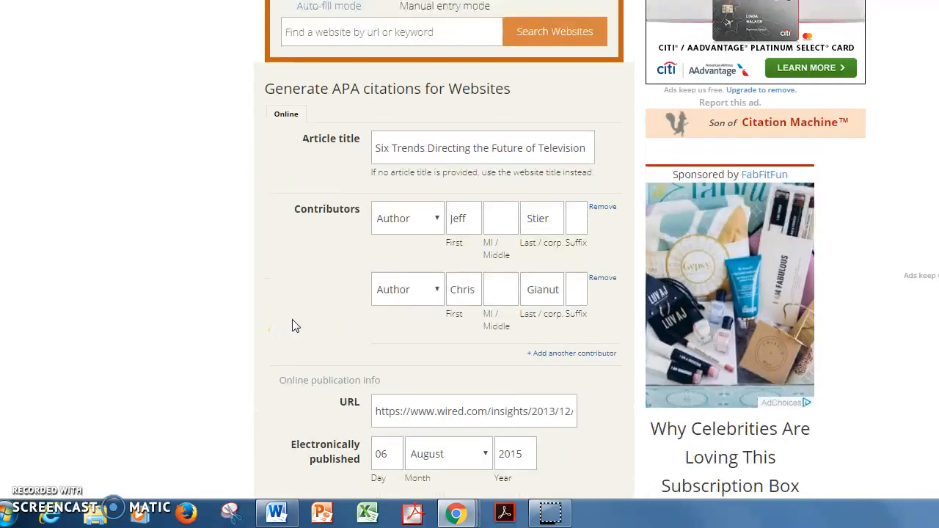
left_click(293, 320)
scroll(293, 322, "down", 1)
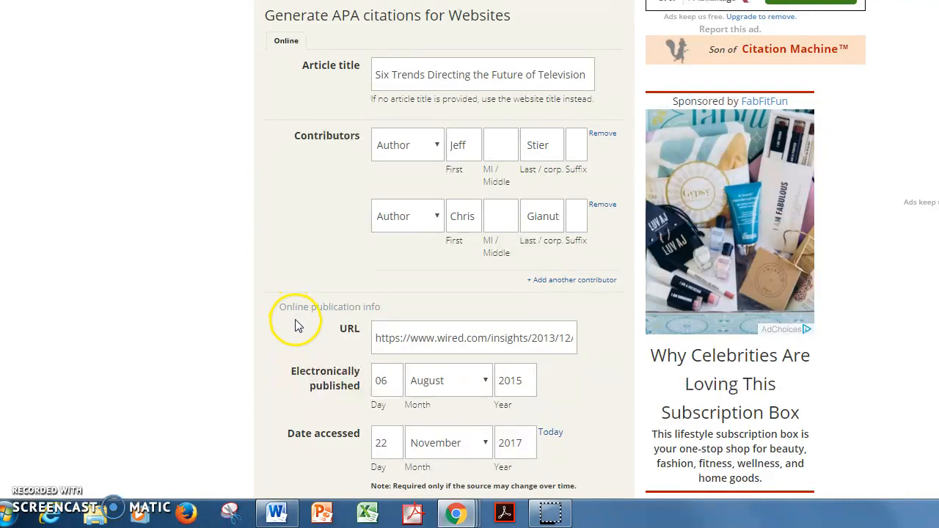
scroll(293, 325, "down", 2)
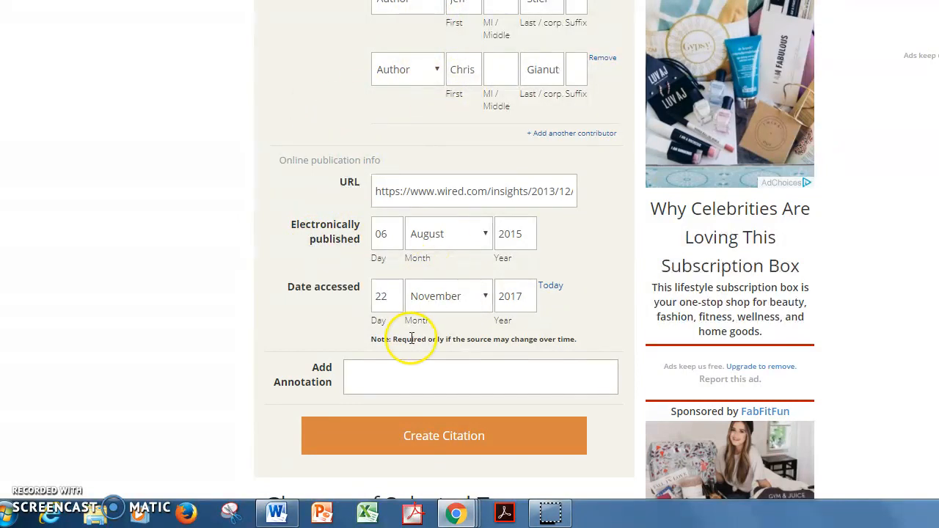
Copy the summary in the discussion post, from "Tv is expanding its horizon" through "very important to people now.".
left_click(360, 377)
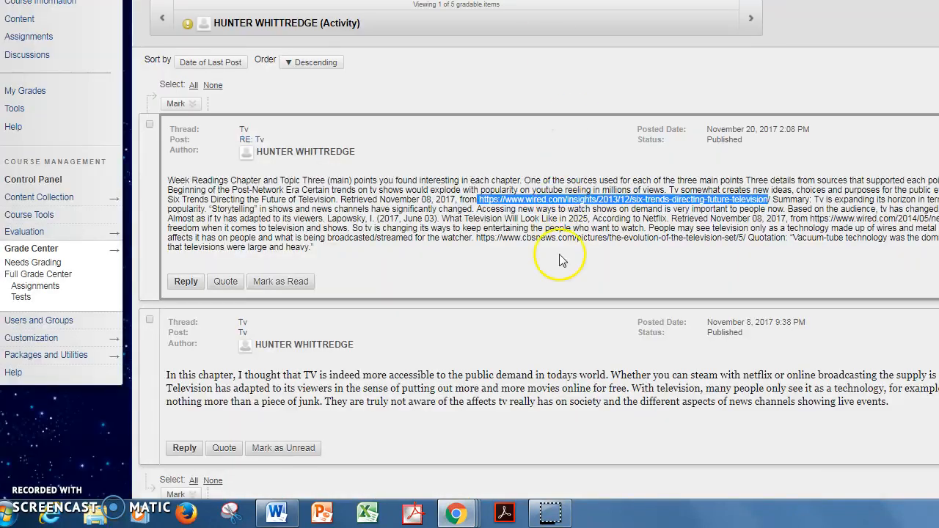
left_click(534, 253)
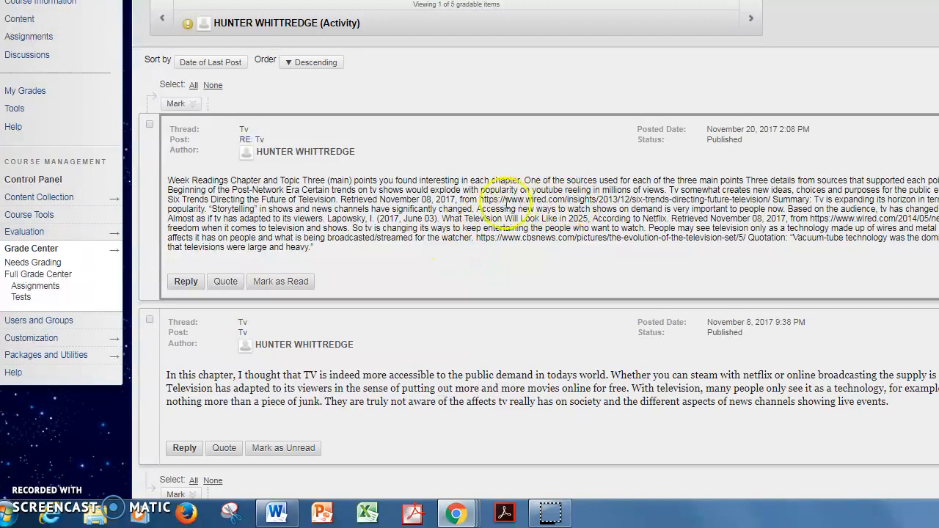
left_click_drag(484, 200, 691, 198)
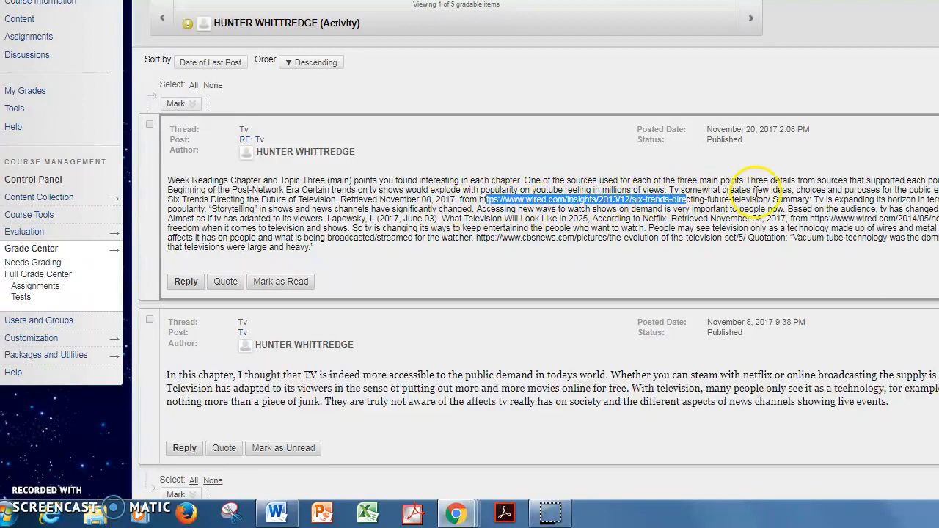
left_click(811, 200)
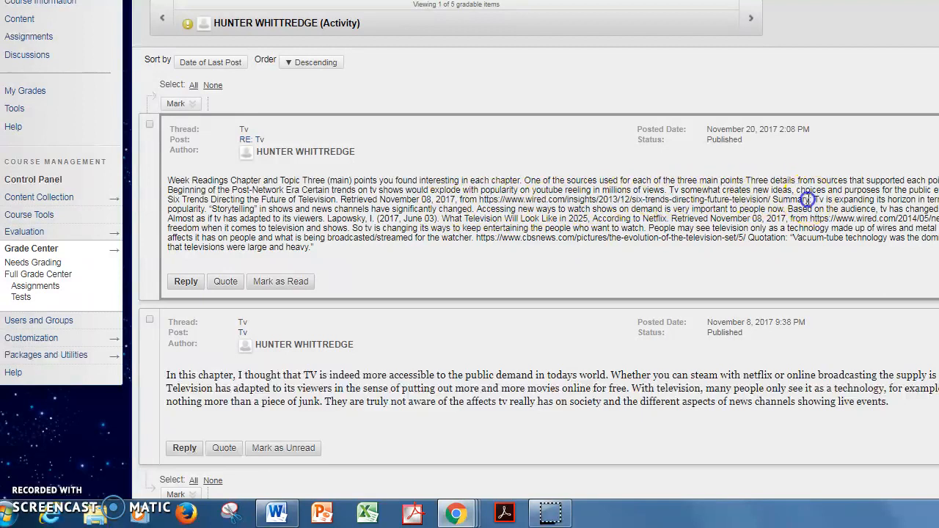
left_click_drag(811, 199, 789, 209)
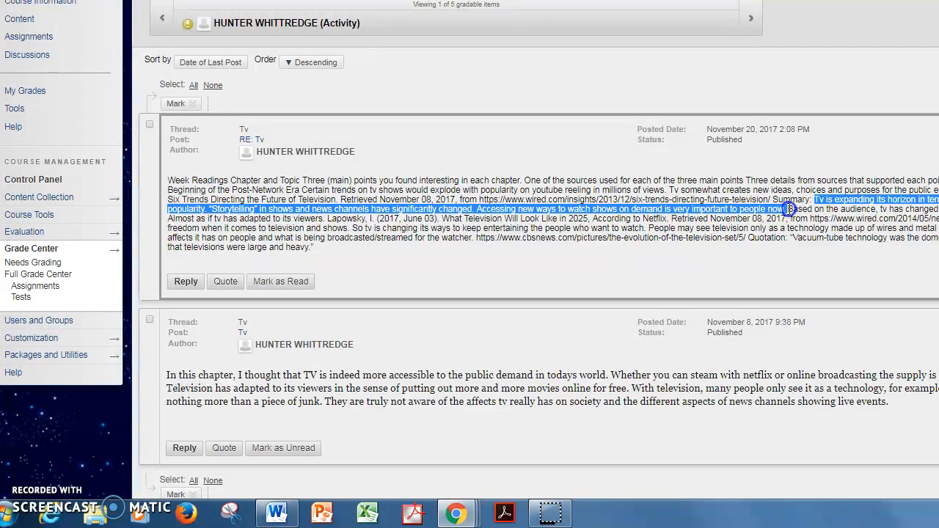
mouse_move(780, 209)
left_mouse_down()
mouse_move(411, 199)
mouse_move(798, 212)
mouse_move(776, 209)
left_mouse_up()
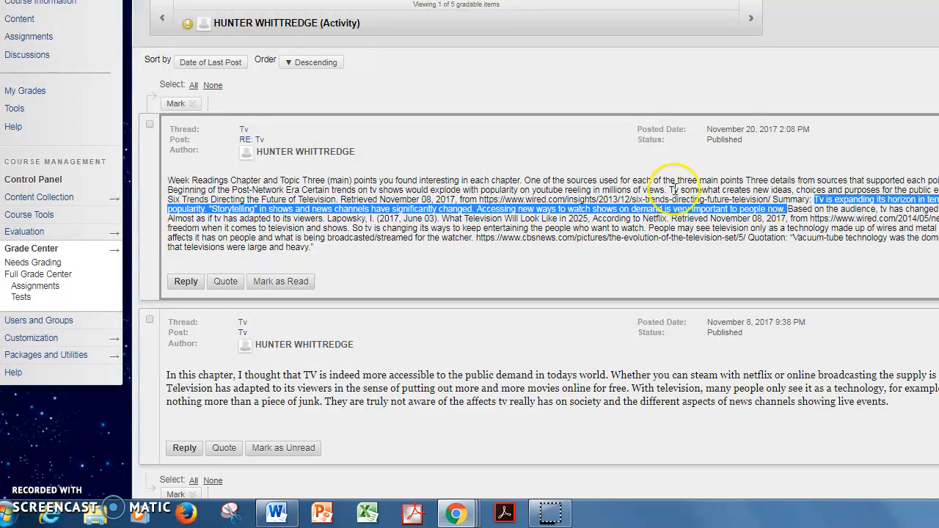
Paste the copied summary into the annotation field of the citation form.
key("alt+Tab")
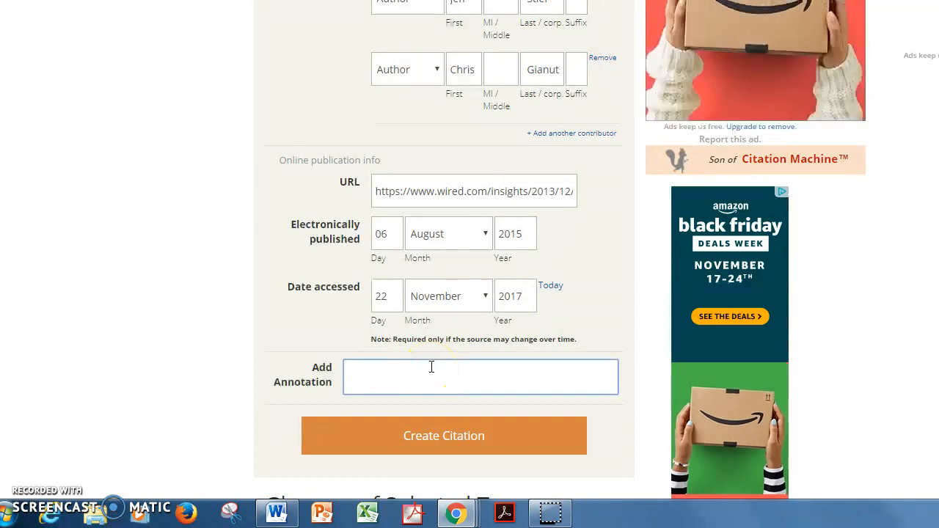
key("ctrl+v")
left_click(611, 367)
left_click(612, 387)
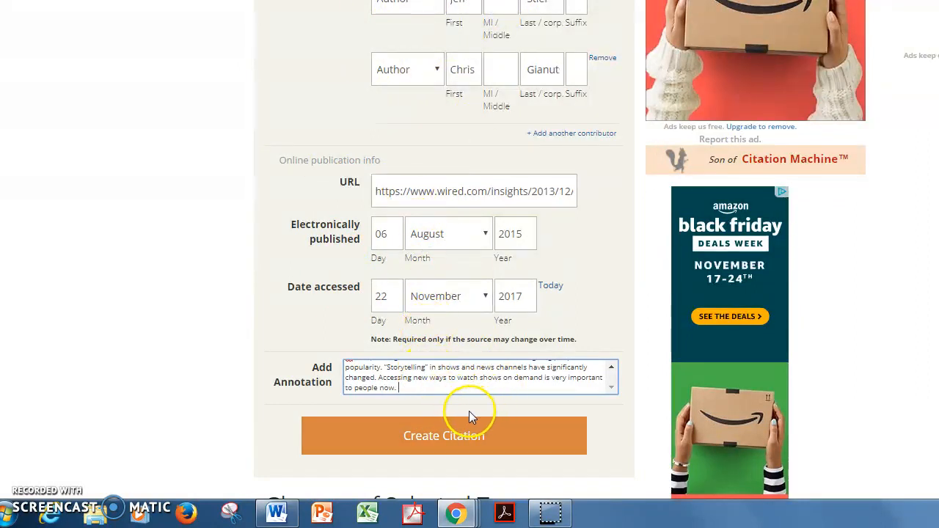
Create the annotated APA citation and bring up the generated entry.
left_click(466, 438)
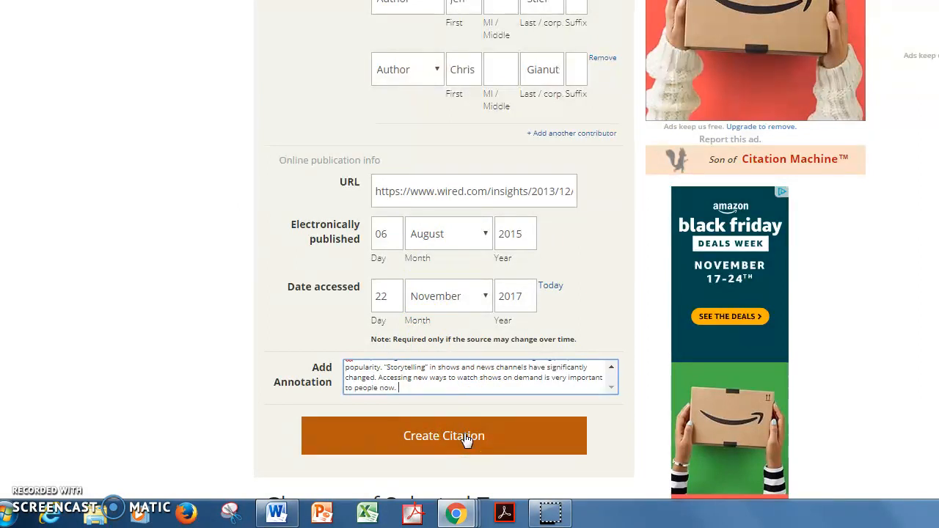
left_click(464, 438)
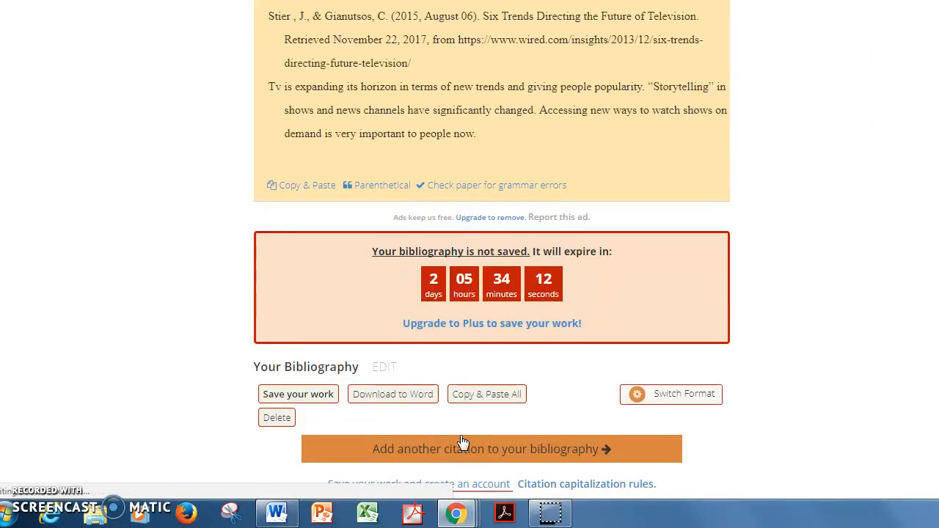
left_click(366, 370)
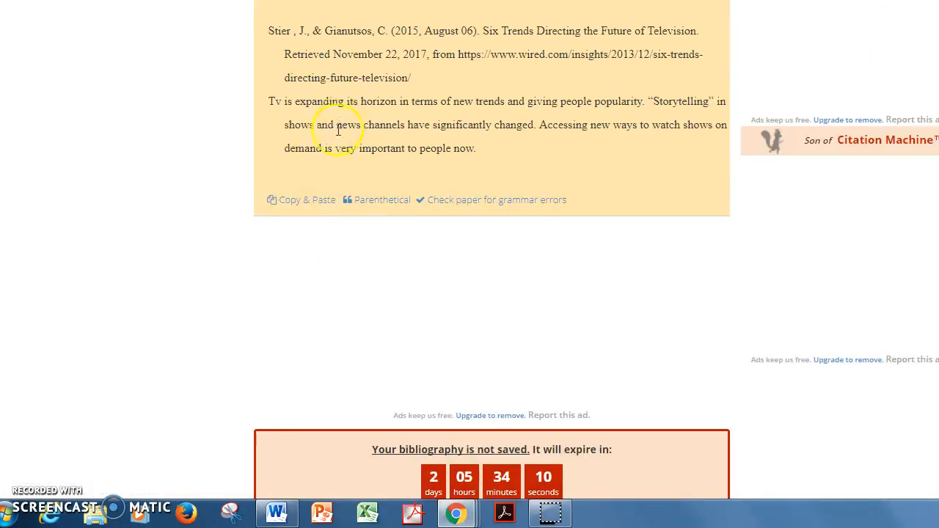
scroll(339, 130, "down", 1)
scroll(487, 65, "up", 3)
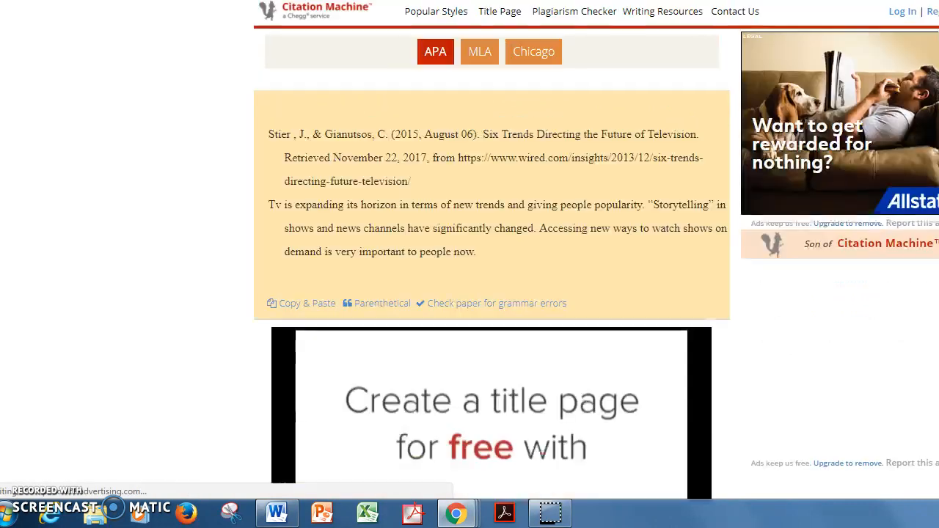
Highlight the generated reference on its own and then together with its annotation to examine the entry.
left_click(283, 137)
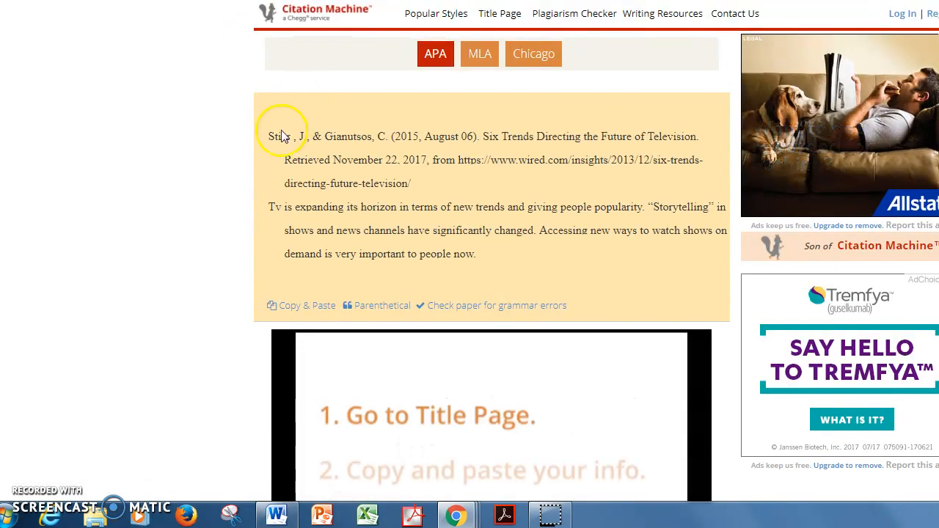
left_click_drag(268, 136, 441, 174)
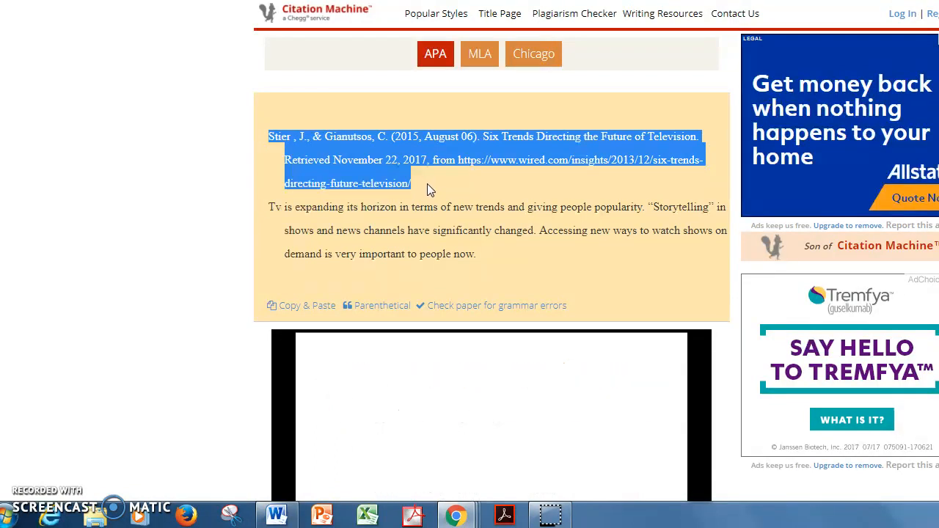
right_click(426, 183)
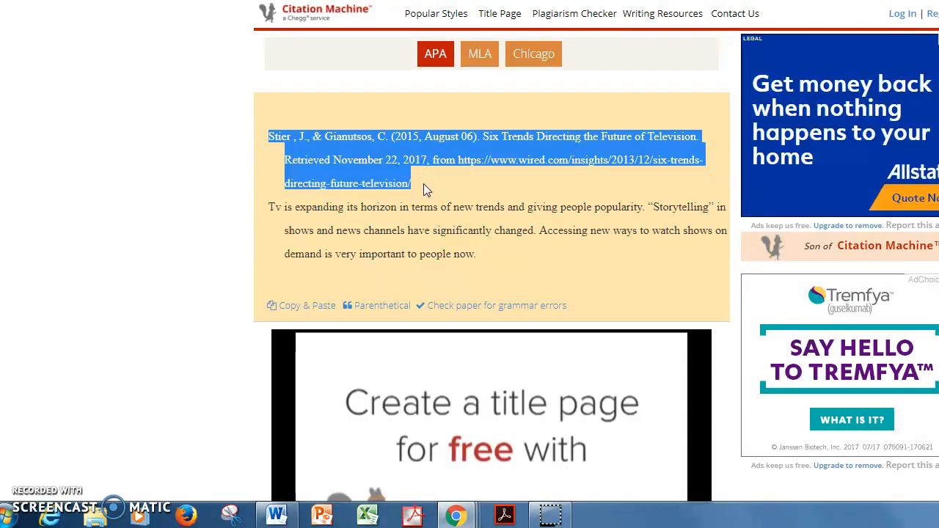
right_click(415, 185)
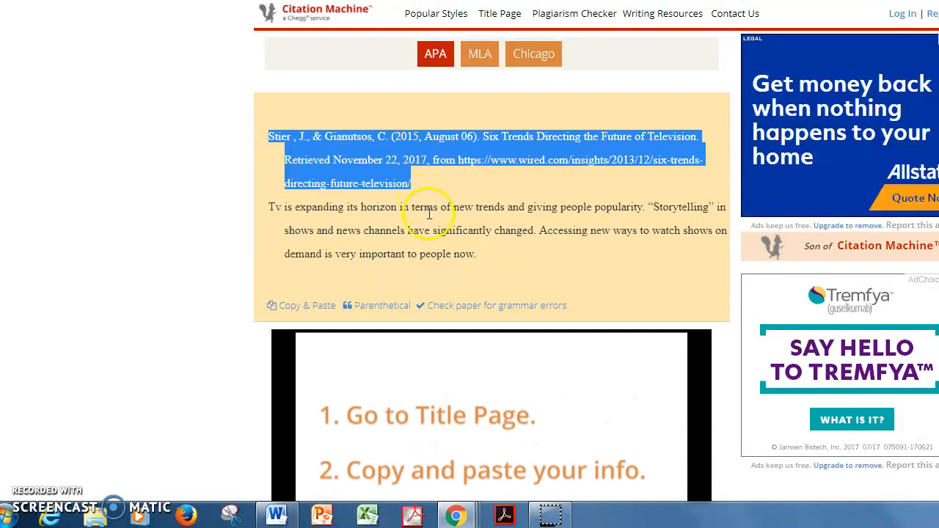
left_click(369, 227)
left_click_drag(478, 254, 269, 134)
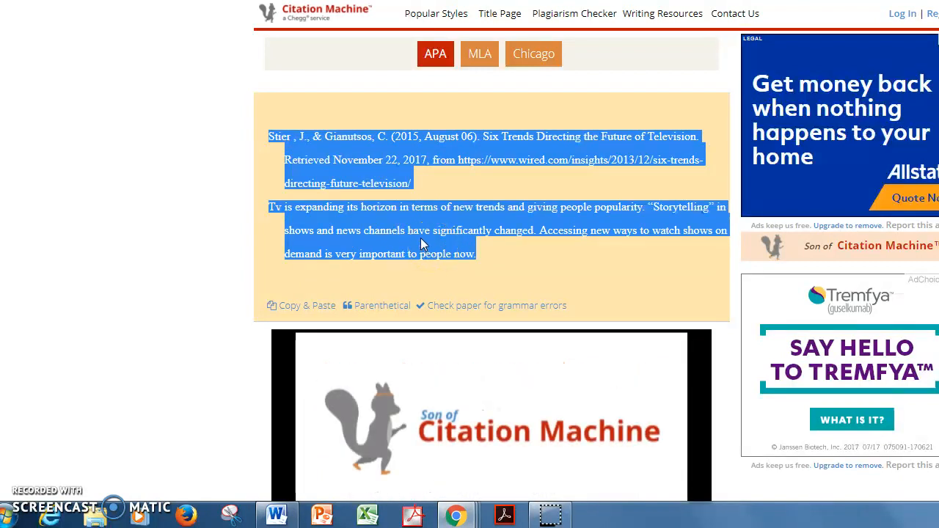
Check the parenthetical citation option and highlight only the reference lines, leaving out the annotation.
left_click(363, 150)
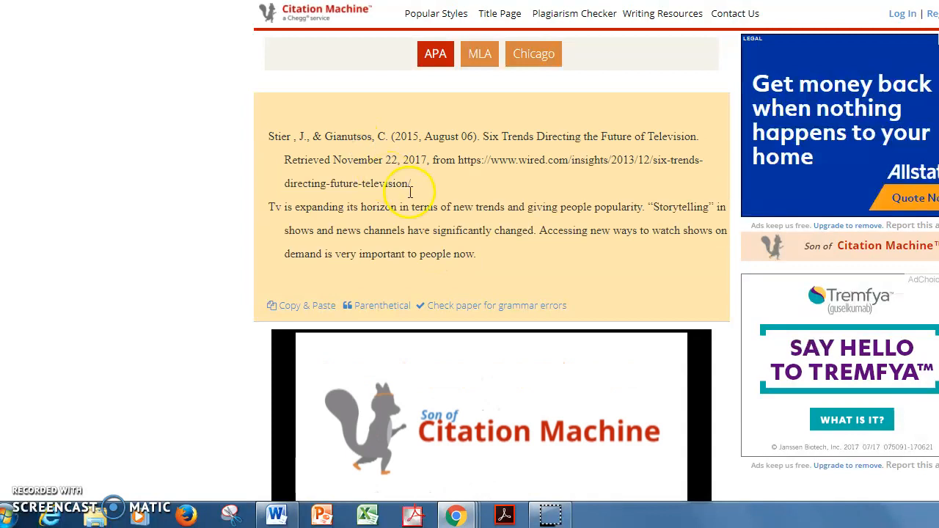
left_click(361, 218)
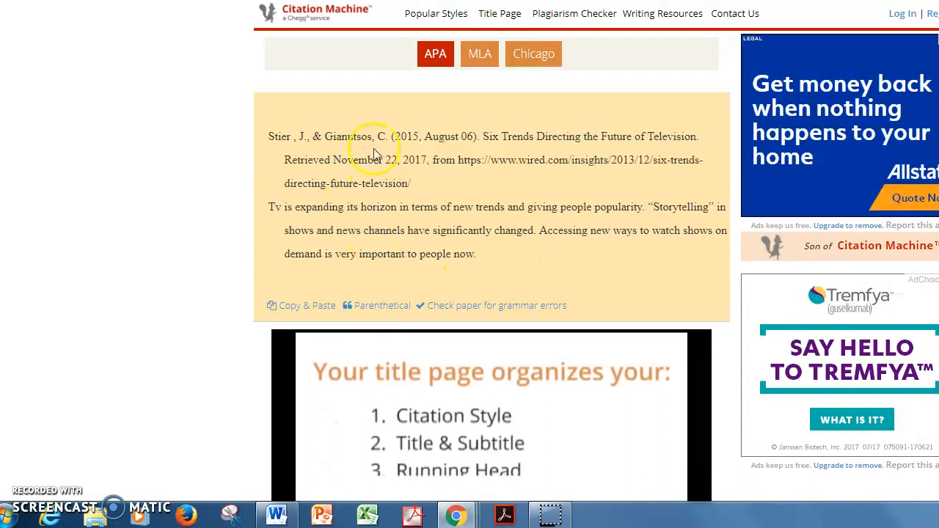
left_click_drag(269, 137, 296, 180)
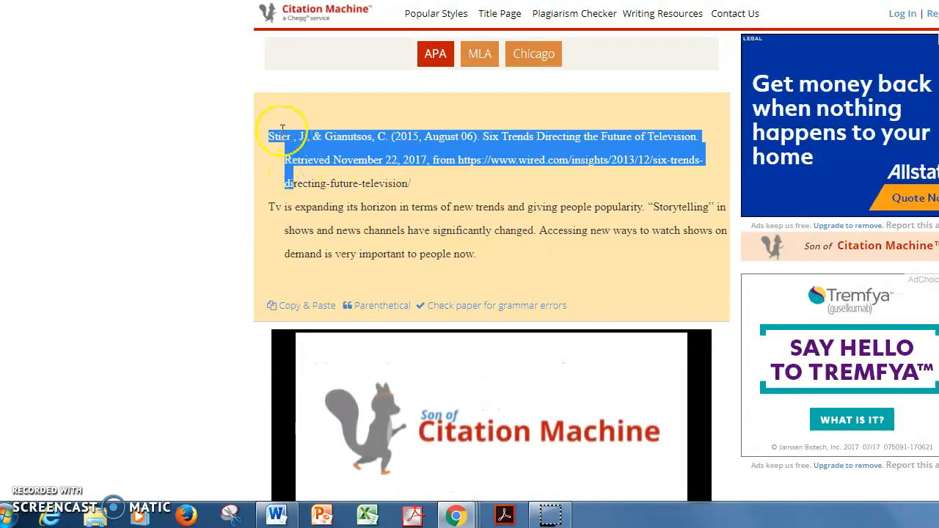
left_click(391, 215)
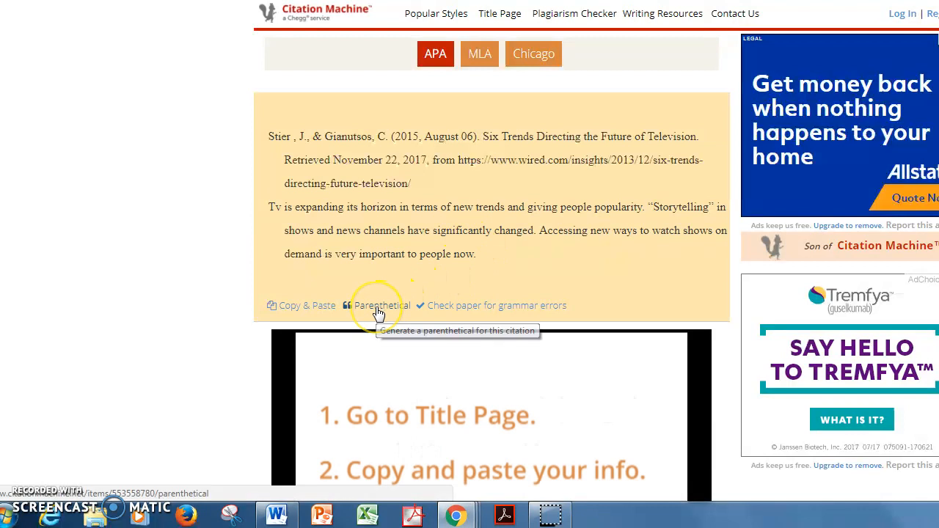
left_click(477, 316)
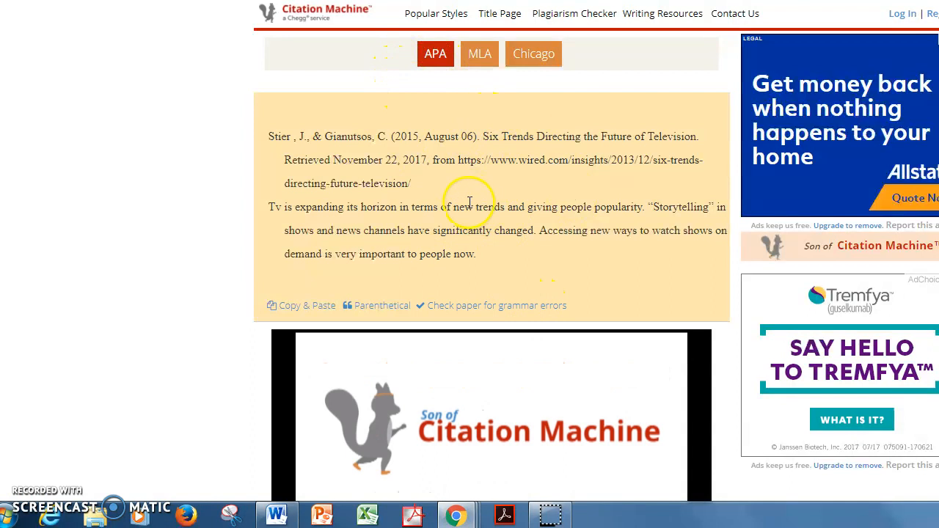
left_click_drag(414, 184, 260, 138)
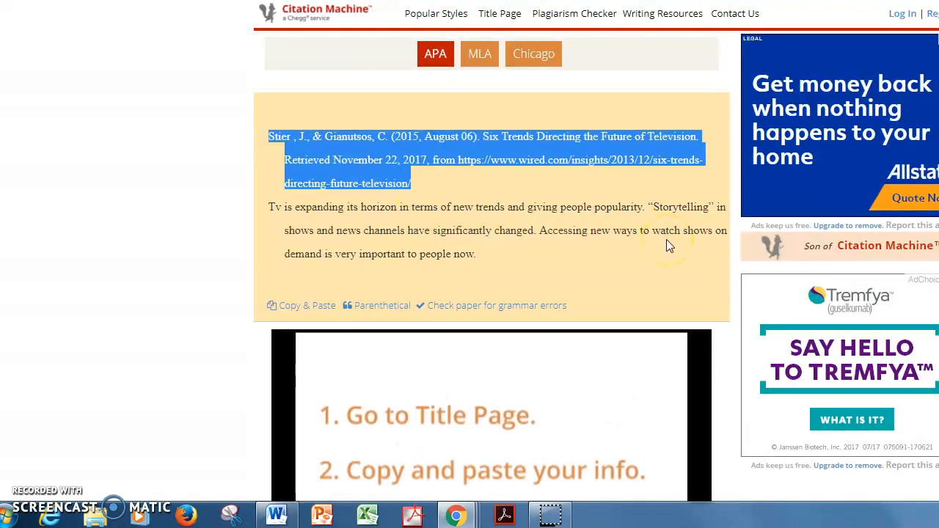